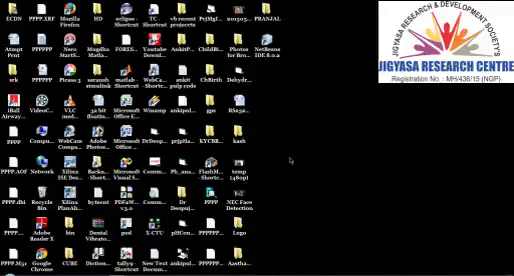
Launch MATLAB from the matlab shortcut on the Windows desktop
left_click(126, 75)
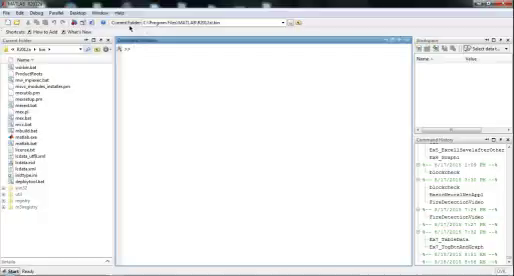
Set the current folder to D:\TutorialSet using the recent folders dropdown
left_click(284, 21)
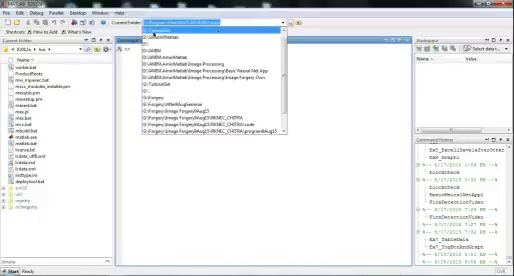
left_click(160, 31)
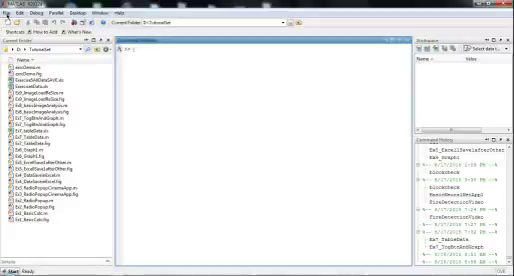
Create a Blank GUI (Default) in GUIDE via File > New > GUI
left_click(6, 12)
mouse_move(20, 22)
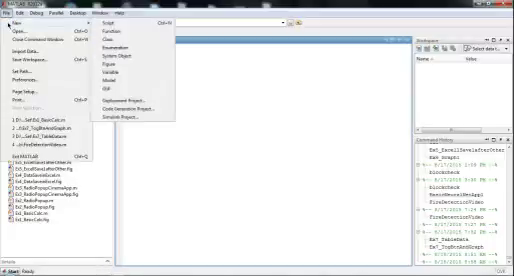
left_click(111, 88)
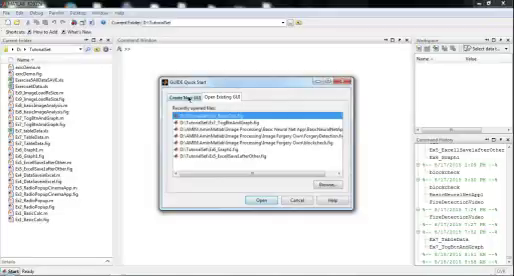
left_click(186, 98)
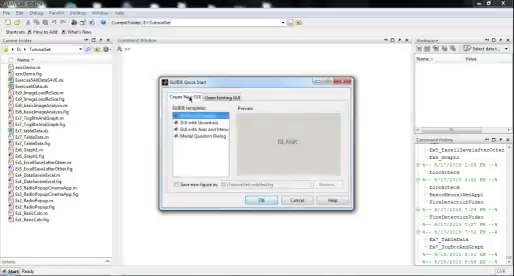
left_click(262, 202)
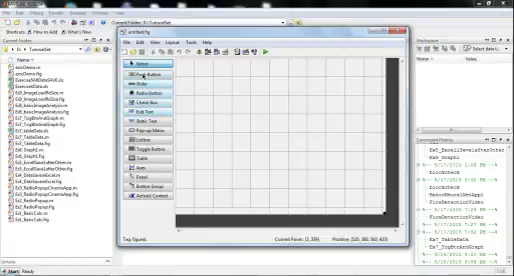
Draw a push button near the top of the layout and bring up its context menu
left_click(138, 74)
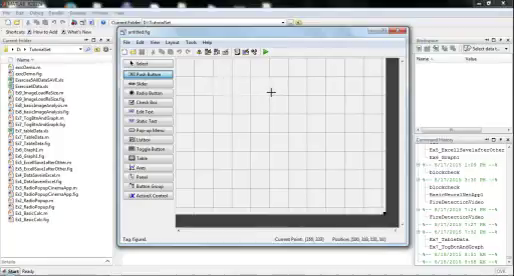
left_click_drag(212, 74, 271, 95)
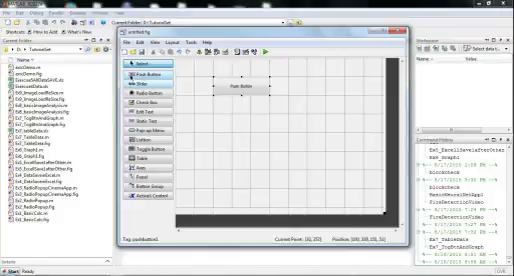
right_click(240, 86)
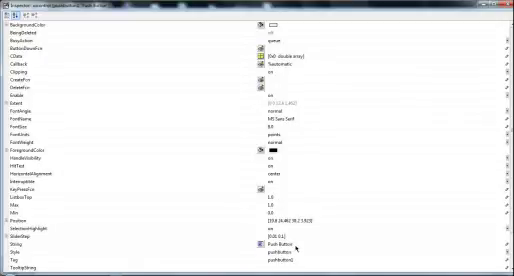
Set the button's String to Save and Tag to btnSave, then close the inspector
left_click(296, 244)
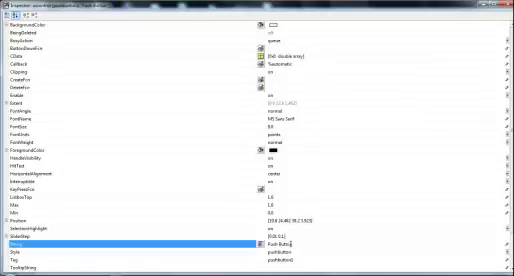
double_click(280, 244)
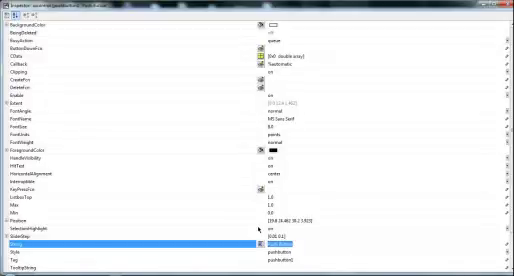
type("Sa")
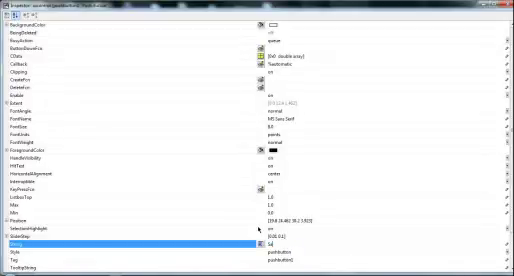
type("ve")
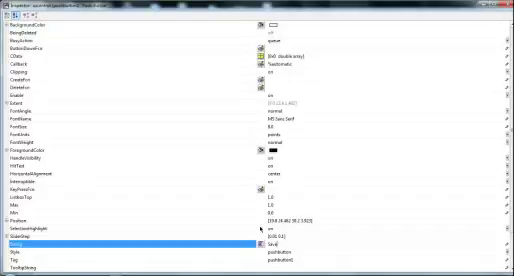
left_click(300, 259)
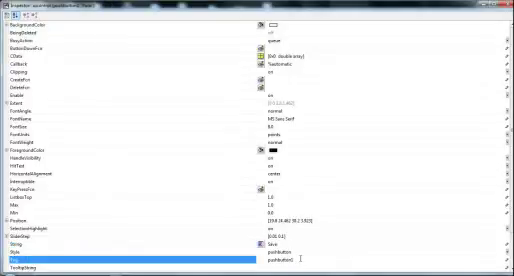
double_click(300, 259)
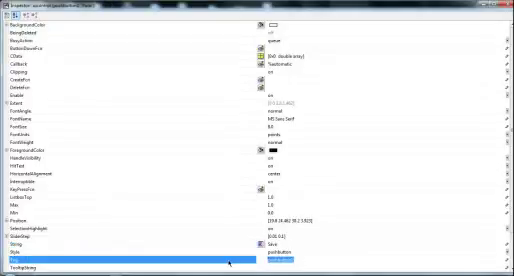
type("bt")
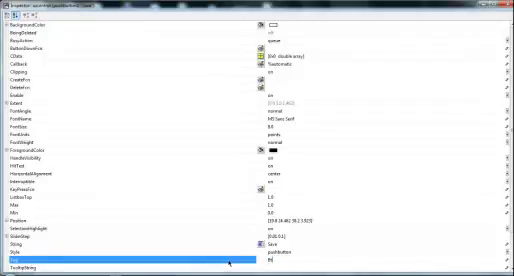
type("nSave")
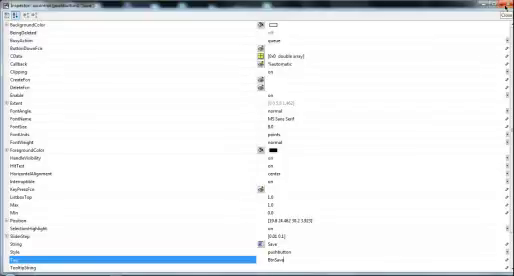
left_click(508, 5)
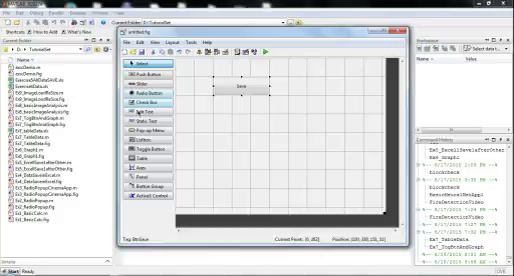
Place an edit box right of Save, a pop-up menu, and a listbox below it
left_click(143, 113)
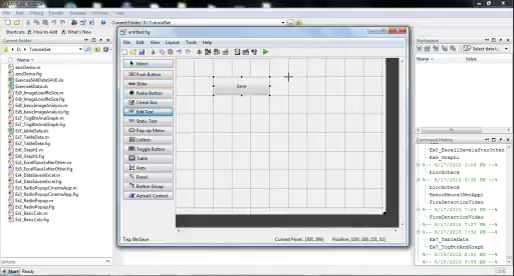
left_click(321, 89)
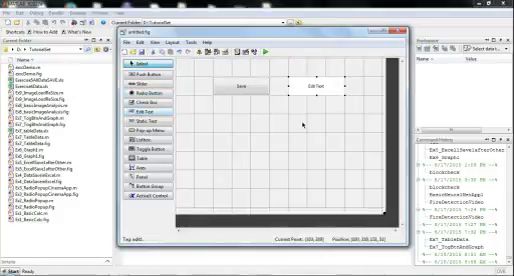
left_click(140, 130)
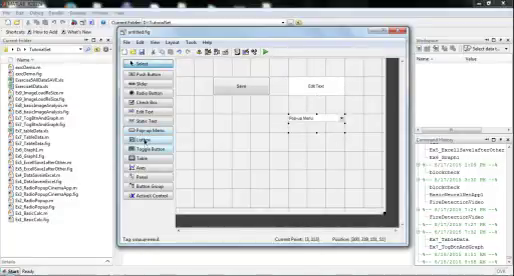
left_click(143, 140)
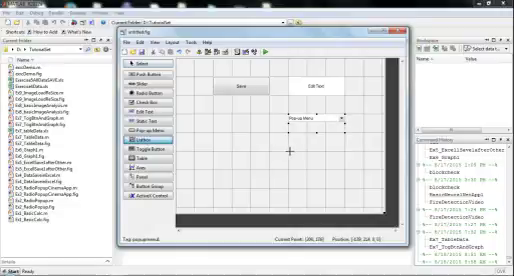
left_click_drag(289, 150, 357, 208)
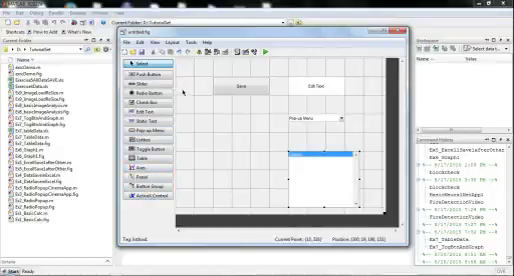
left_click(320, 86)
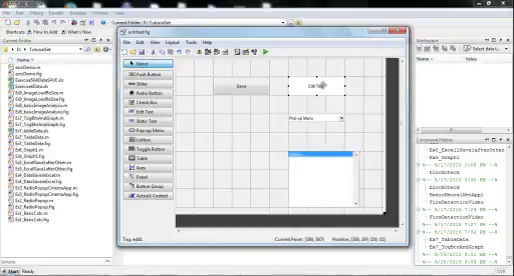
Give the edit box a red background, font size 12 and bold font weight
right_click(320, 86)
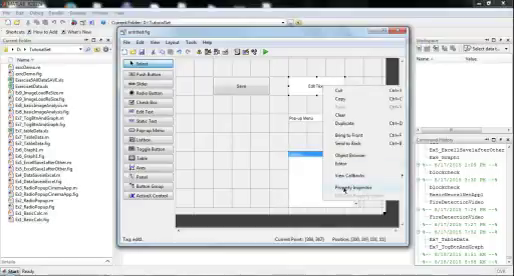
left_click(345, 188)
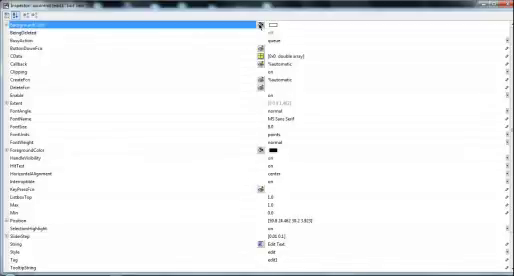
left_click(261, 25)
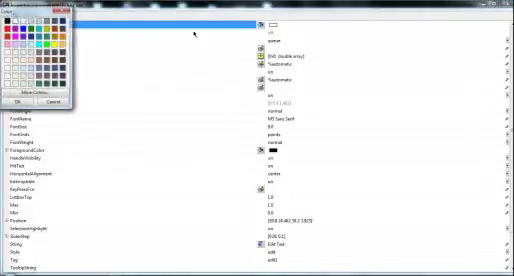
left_click(16, 102)
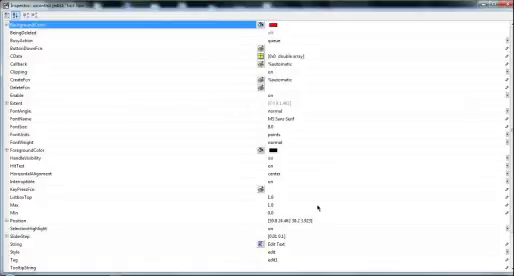
left_click(231, 126)
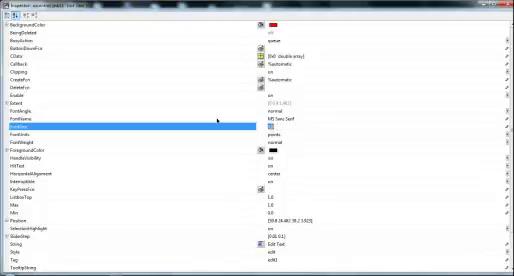
type("12")
left_click(287, 143)
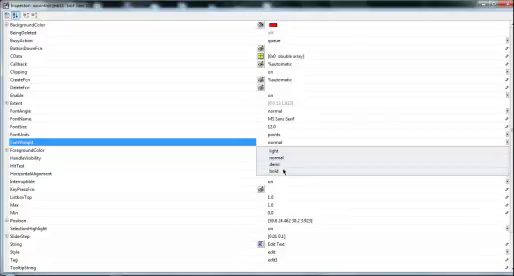
left_click(290, 172)
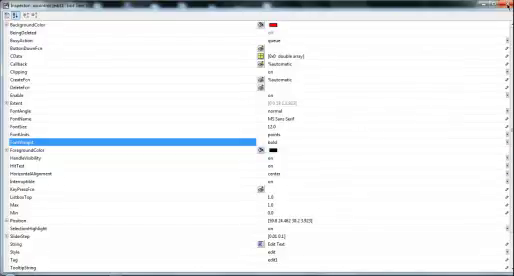
left_click(508, 5)
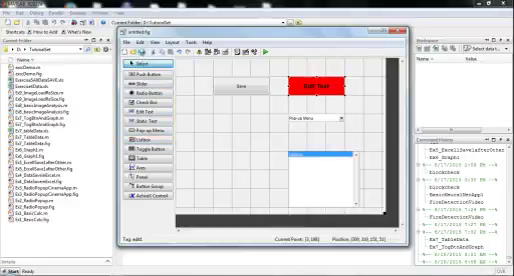
Save the GUIDE layout under the file name Ex0
left_click(138, 53)
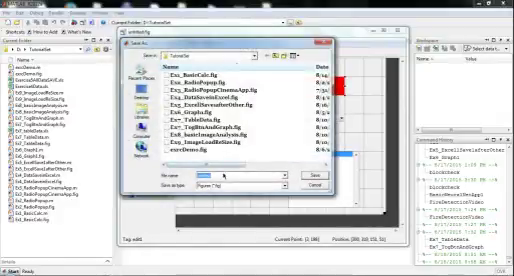
type("Ex9")
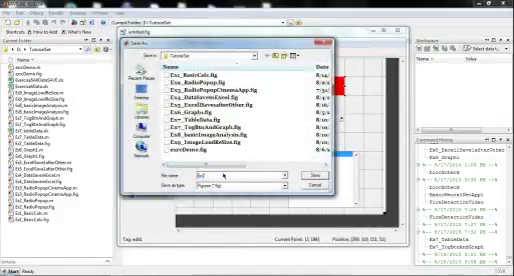
type("_")
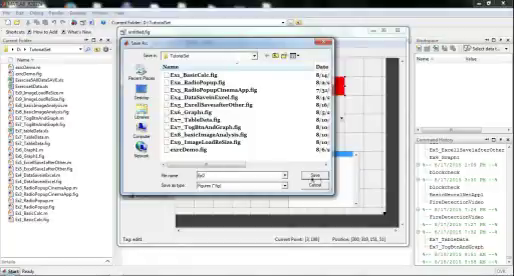
left_click(285, 175)
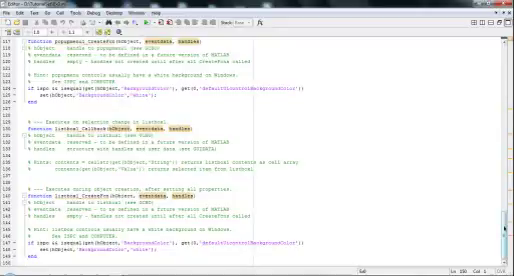
left_click_drag(508, 200, 508, 60)
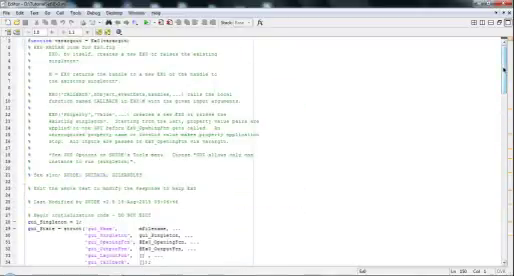
left_click_drag(508, 55, 505, 100)
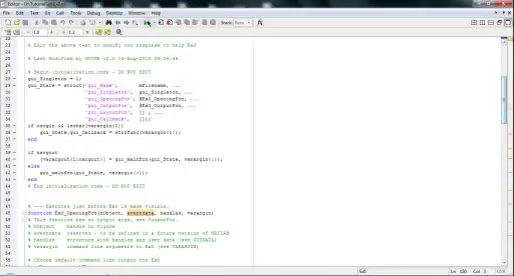
Run the Ex0 GUI from the Editor toolbar
left_click(146, 22)
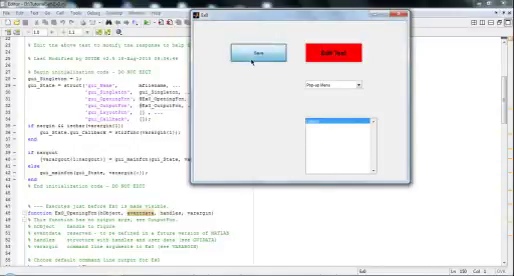
Select the red edit box text and try the pop-up menu, then close the Ex0 window
double_click(338, 54)
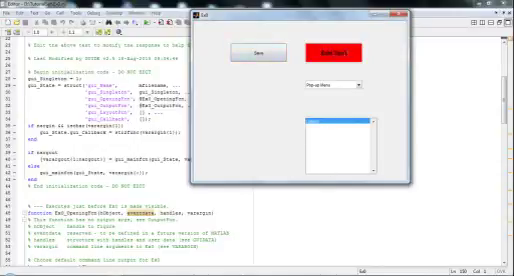
left_click(308, 66)
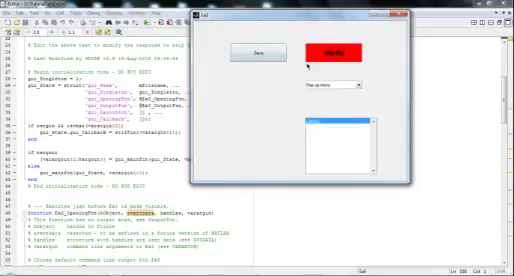
left_click(357, 85)
left_click(340, 94)
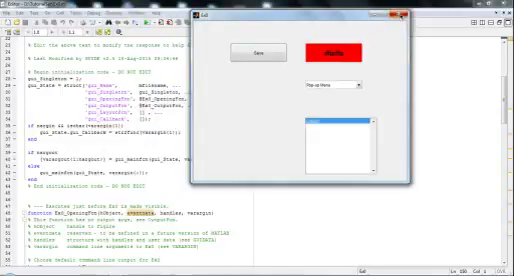
left_click(400, 14)
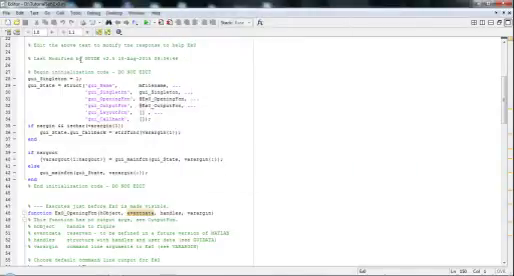
scroll(172, 174, "down", 5)
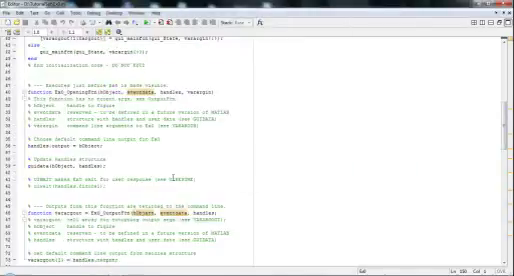
scroll(172, 174, "down", 5)
scroll(172, 174, "down", 5)
scroll(172, 174, "down", 5)
scroll(172, 174, "down", 5)
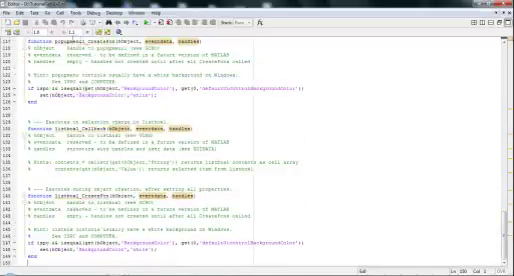
Highlight the BackgroundColor property while reviewing Ex0's generated callback code
double_click(100, 96)
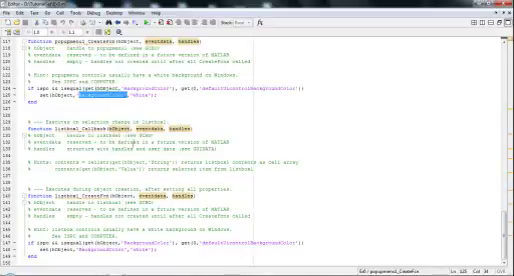
scroll(128, 168, "up", 3)
scroll(128, 168, "up", 3)
scroll(128, 168, "up", 3)
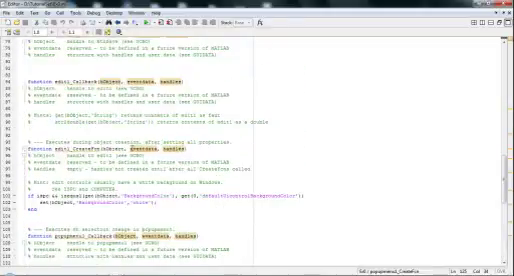
scroll(128, 168, "up", 3)
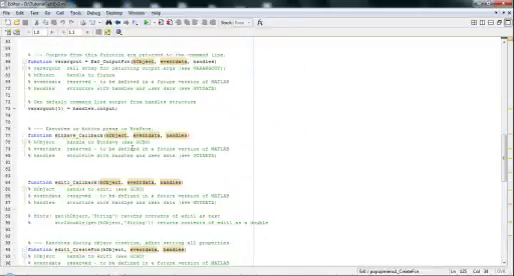
scroll(128, 168, "up", 3)
scroll(128, 168, "up", 3)
scroll(128, 168, "up", 3)
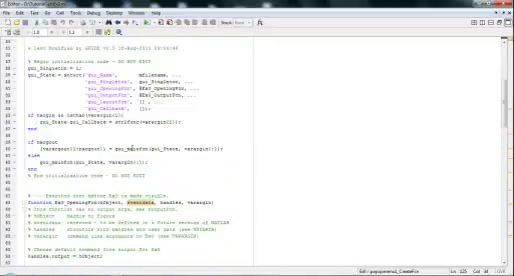
scroll(128, 168, "up", 3)
scroll(133, 144, "up", 5)
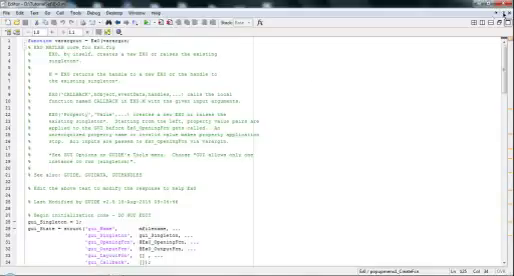
Close the Ex0 code file and reopen Ex0.fig in GUIDE from Current Folder
key("ctrl+w")
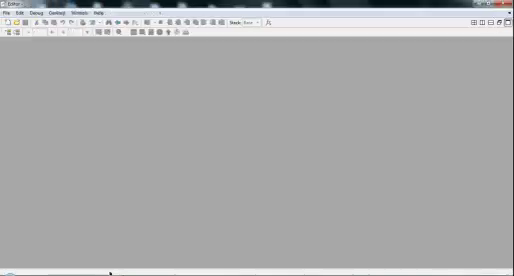
left_click(20, 272)
left_click(55, 245)
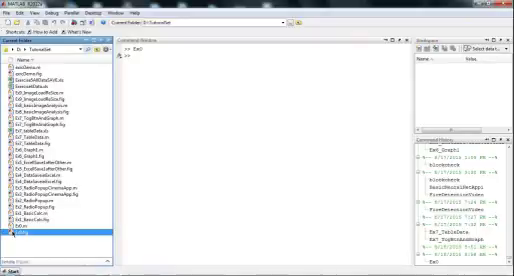
right_click(18, 147)
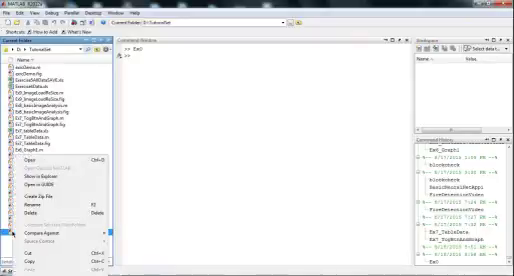
left_click(40, 185)
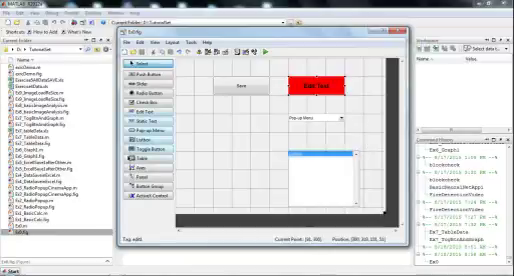
Enlarge the Save button, add a static text label below it, then close GUIDE and run Ex0
left_click(243, 86)
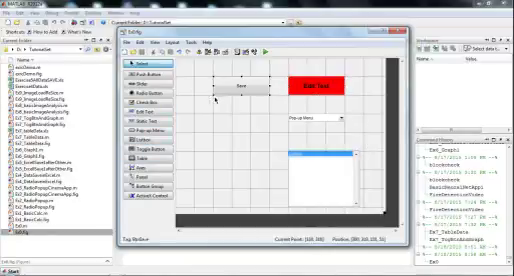
left_click_drag(210, 95, 199, 103)
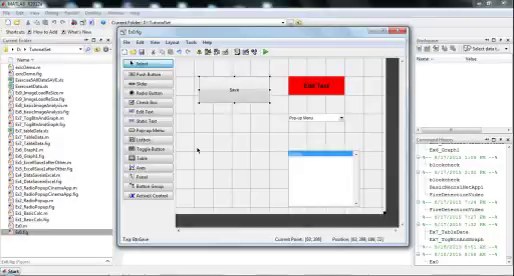
left_click(152, 121)
left_click_drag(213, 126, 257, 142)
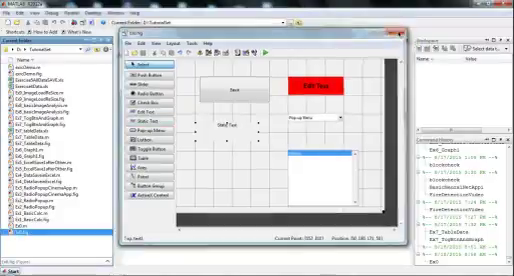
left_click(400, 33)
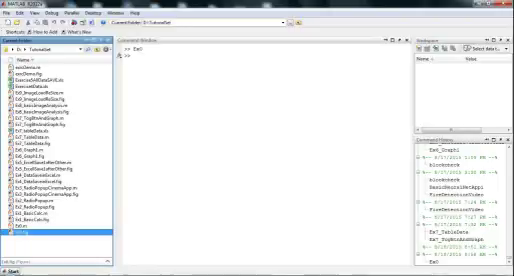
key("Return")
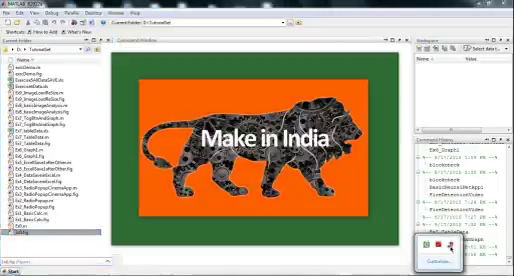